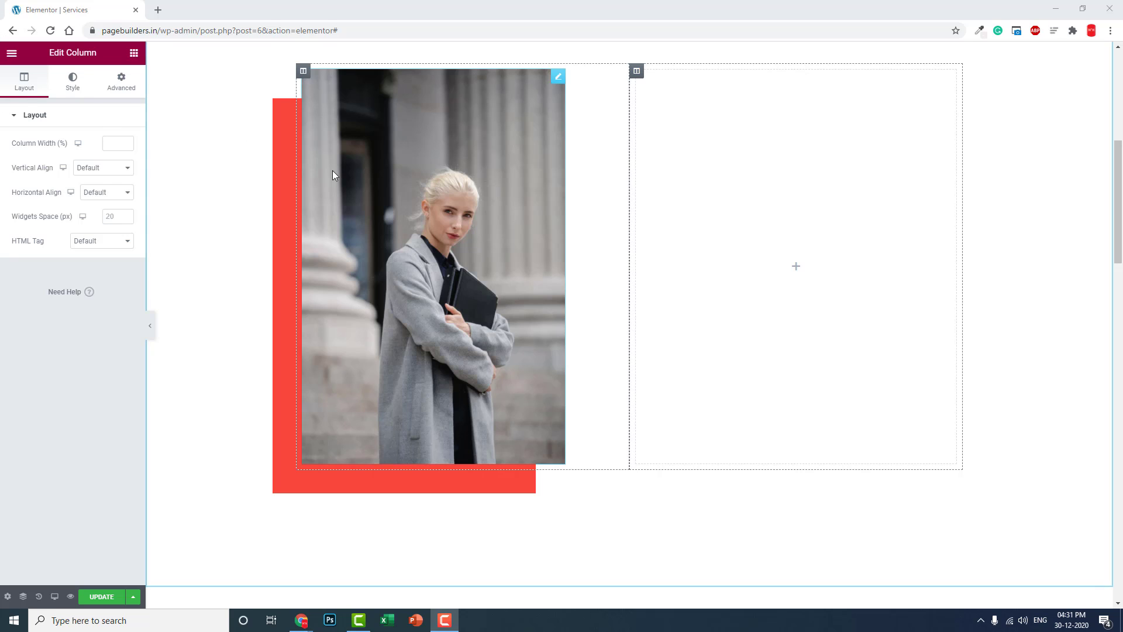
Select the woman's image widget and show its Style settings, including Box Shadow.
click(239, 153)
click(316, 154)
click(73, 82)
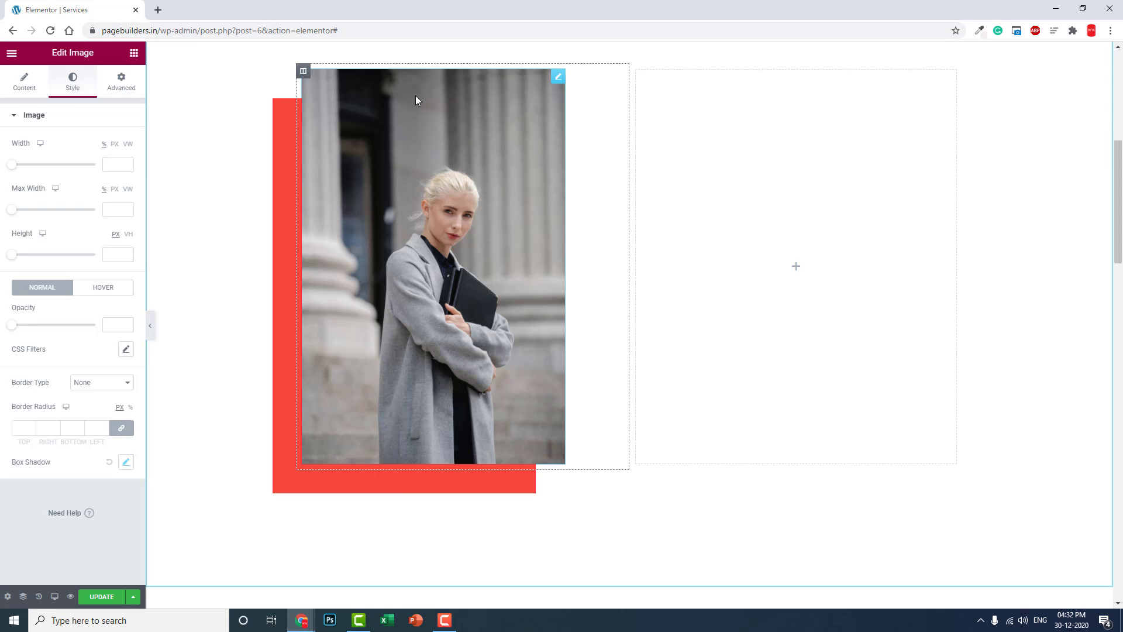
Replace the woman image widget with a new Image widget in the top-left column showing water-sports-04.jpg.
right_click(563, 78)
click(600, 243)
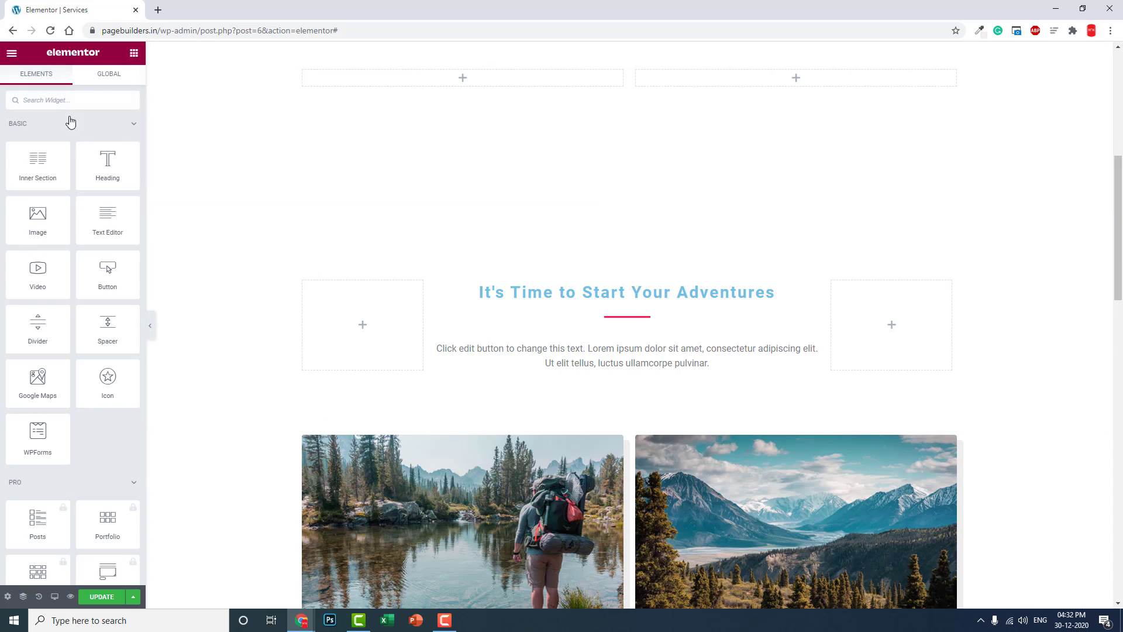
drag(53, 220, 479, 85)
click(95, 183)
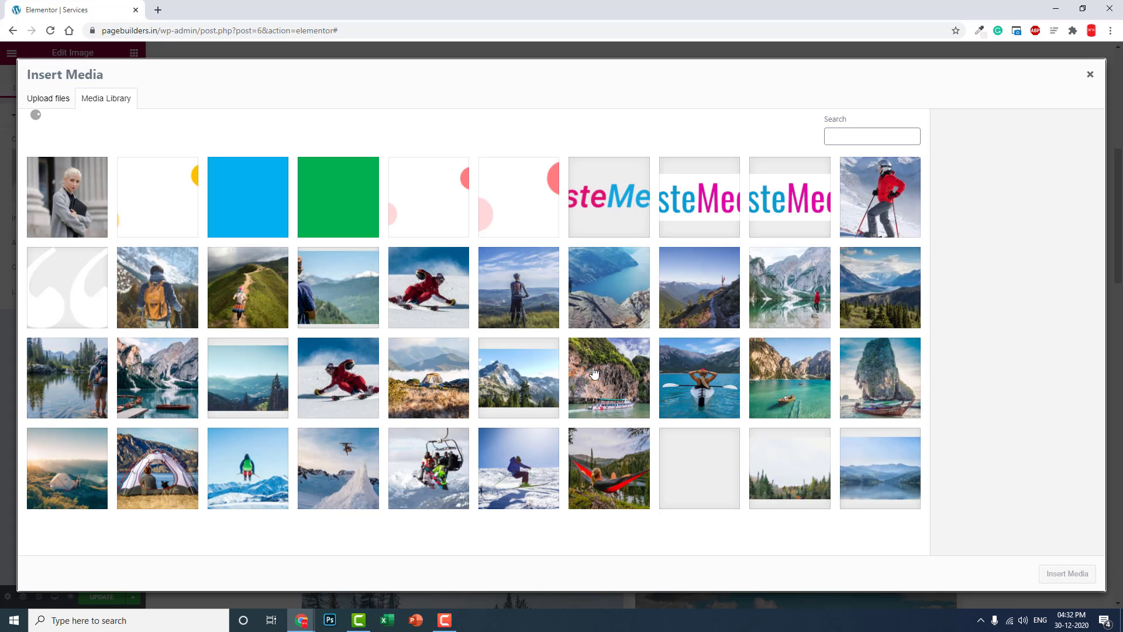
click(674, 390)
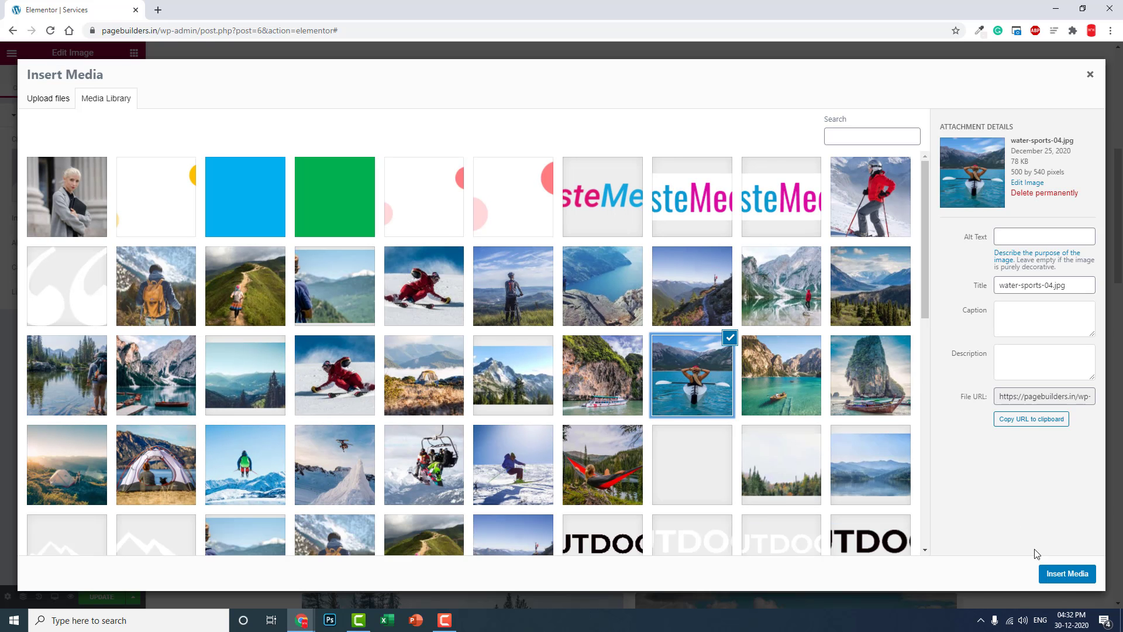
click(1067, 574)
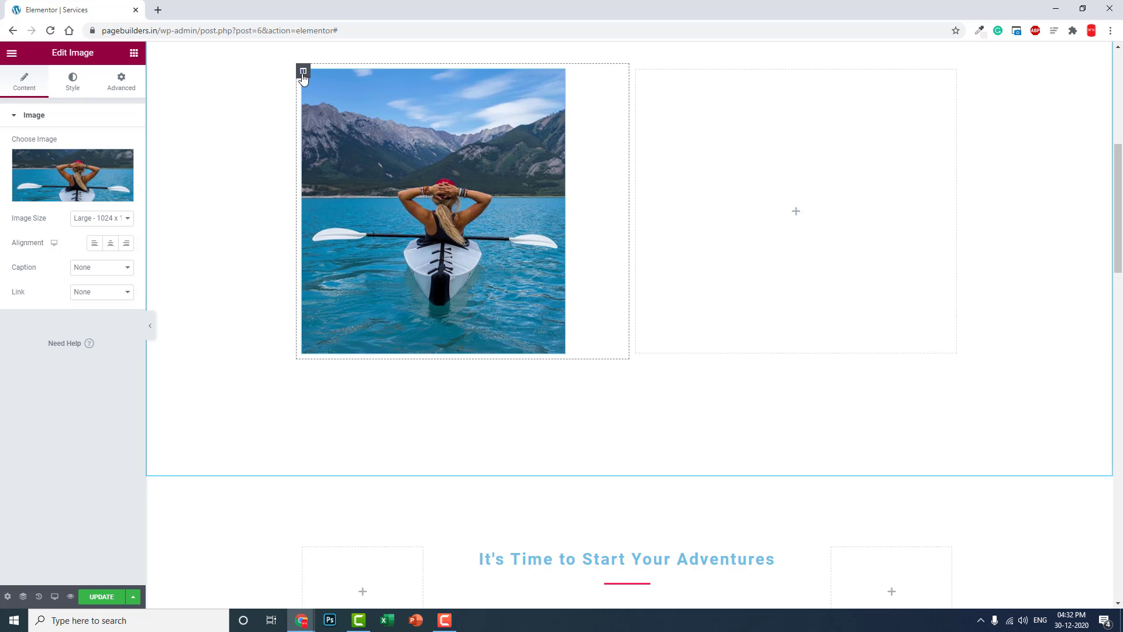
Give the kayak image a grey box shadow with blur 0 and spread 40.
click(75, 88)
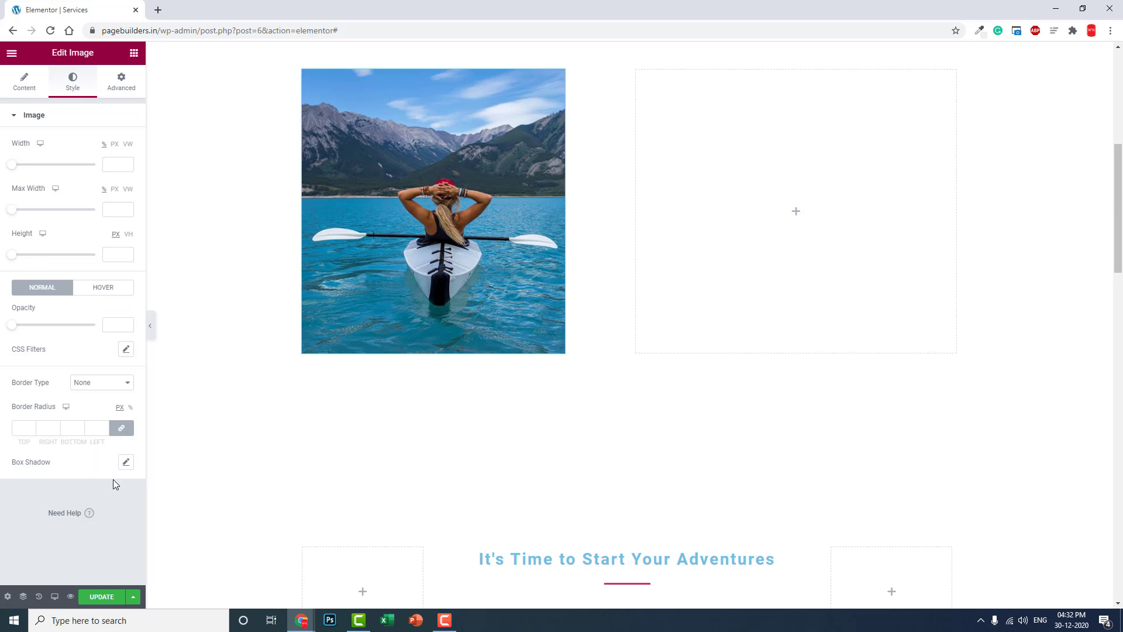
click(126, 464)
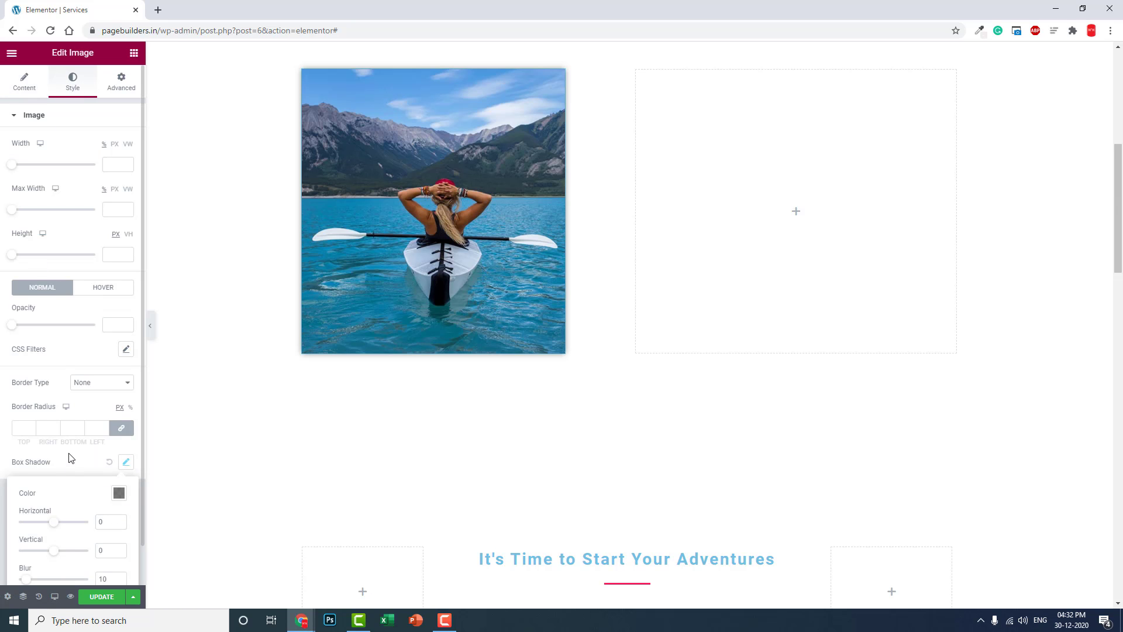
scroll(72, 454, down, 1)
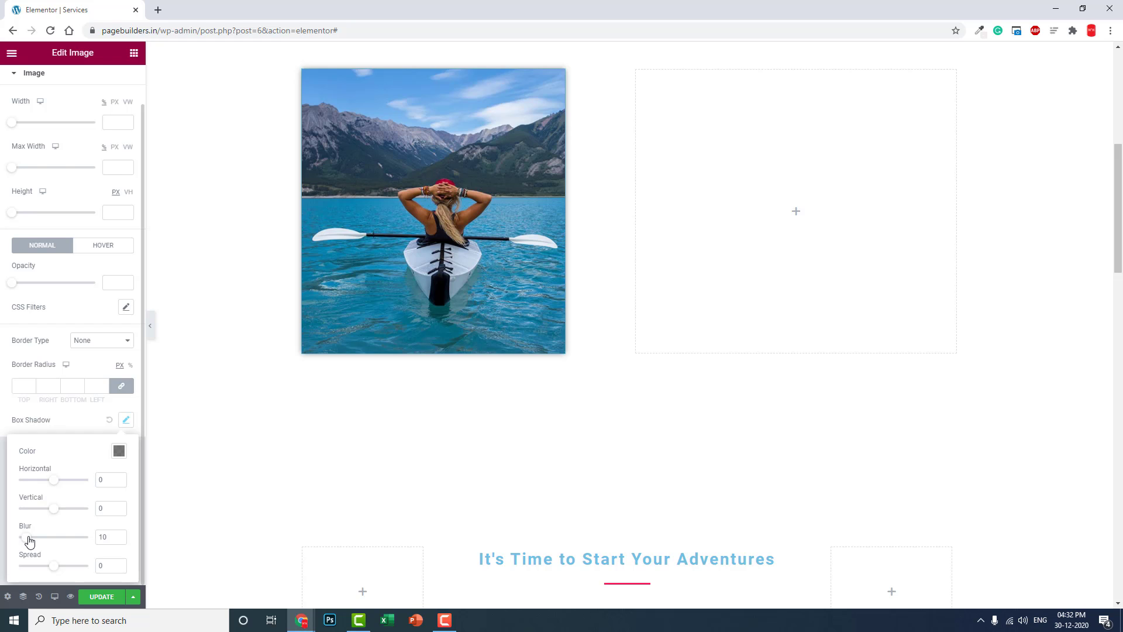
click(2, 546)
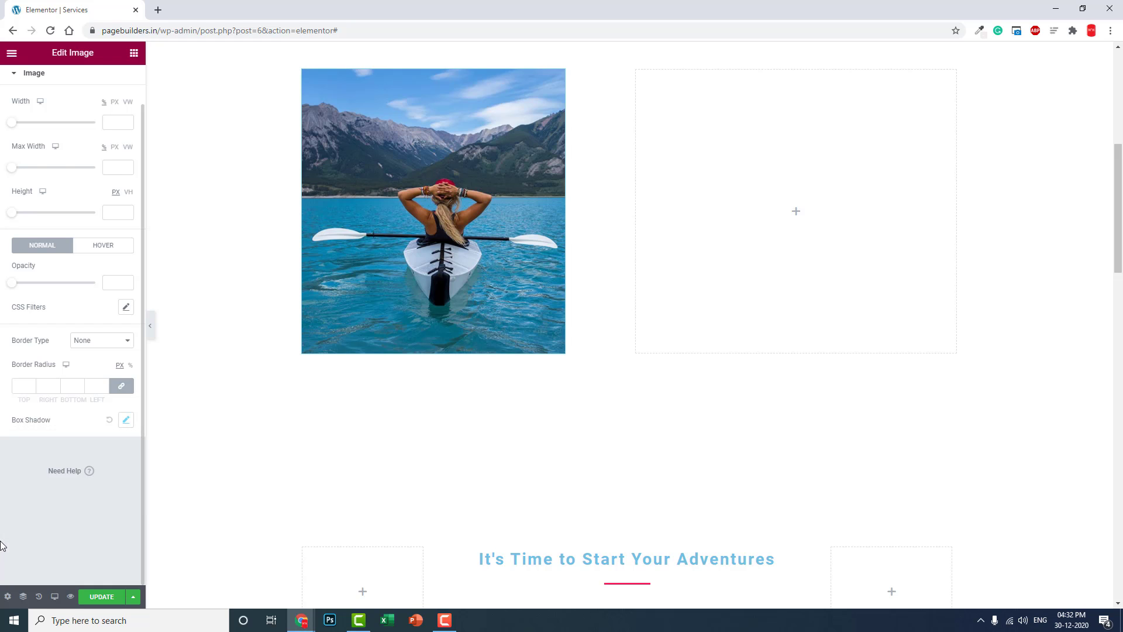
click(126, 421)
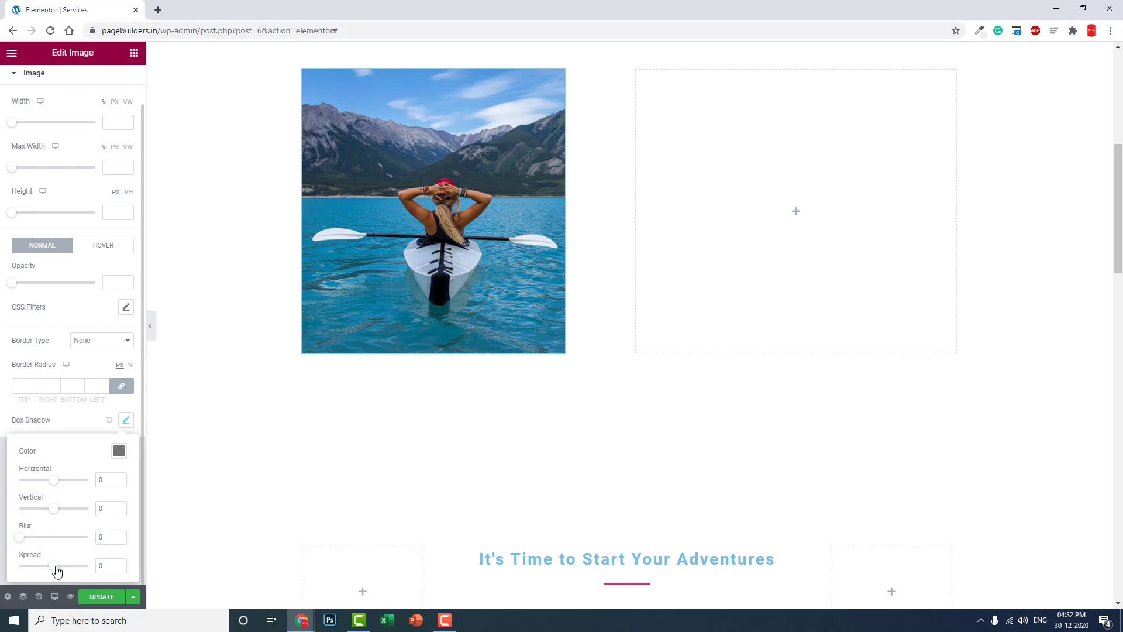
drag(55, 567, 65, 573)
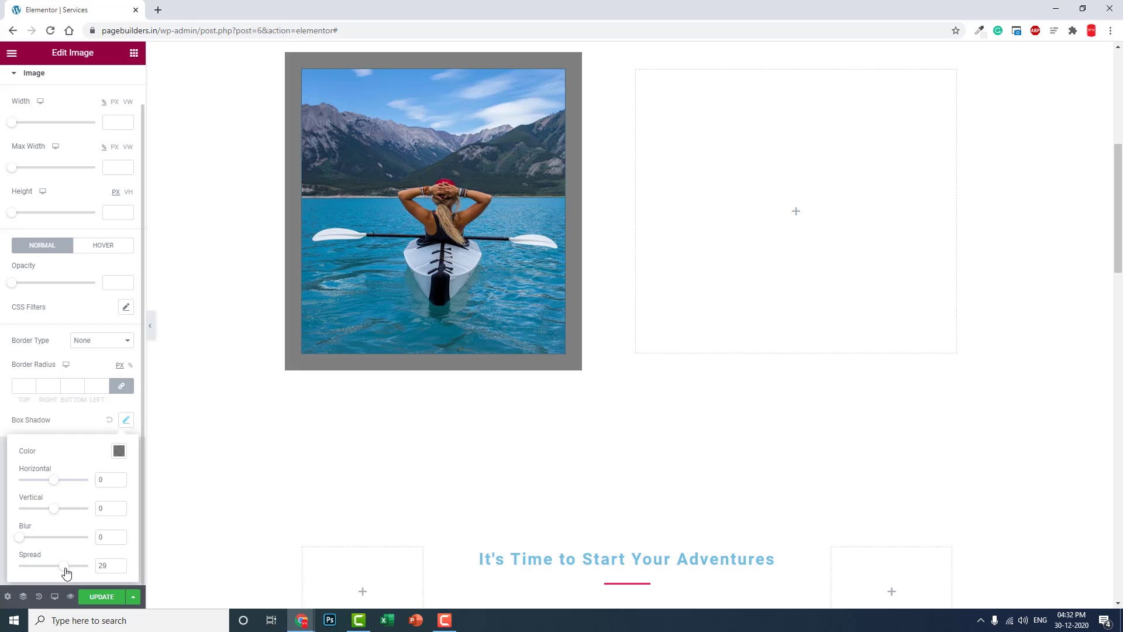
click(120, 563)
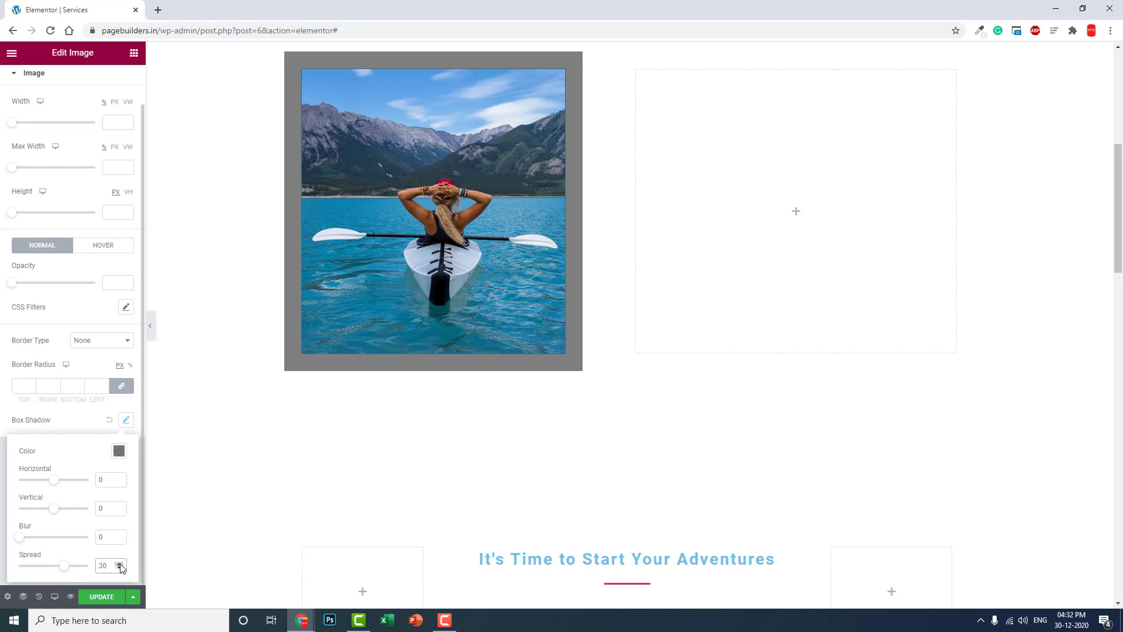
click(120, 563)
click(120, 563)
click(120, 563)
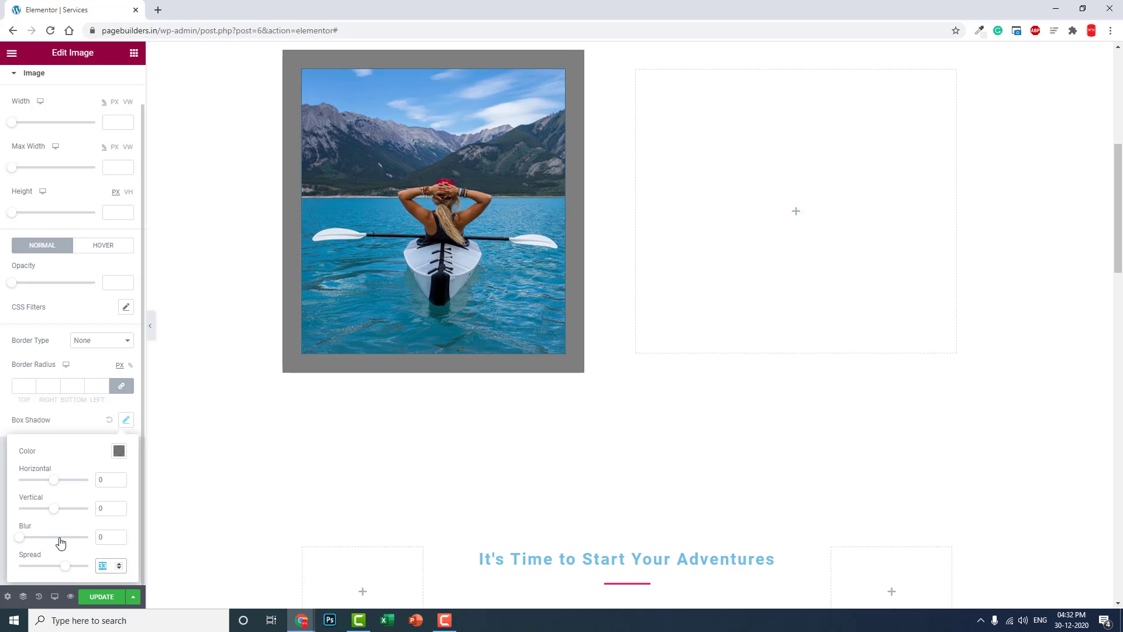
text(40)
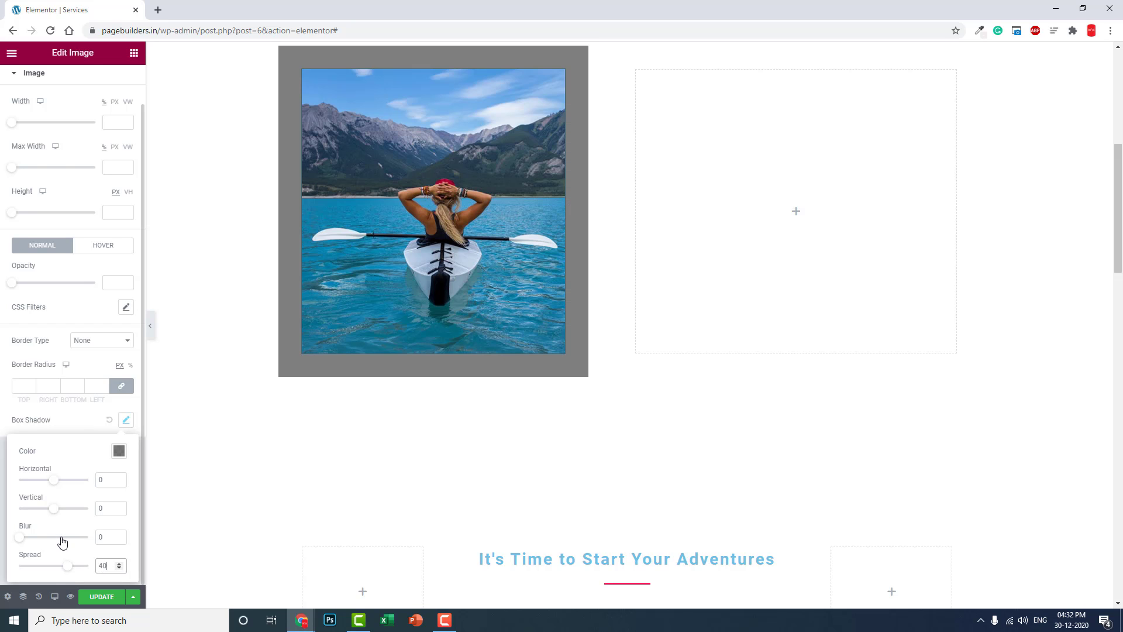
Set the box shadow colour to a semi-opaque yellow, rgba(226, 175, 19, 0.74).
click(119, 450)
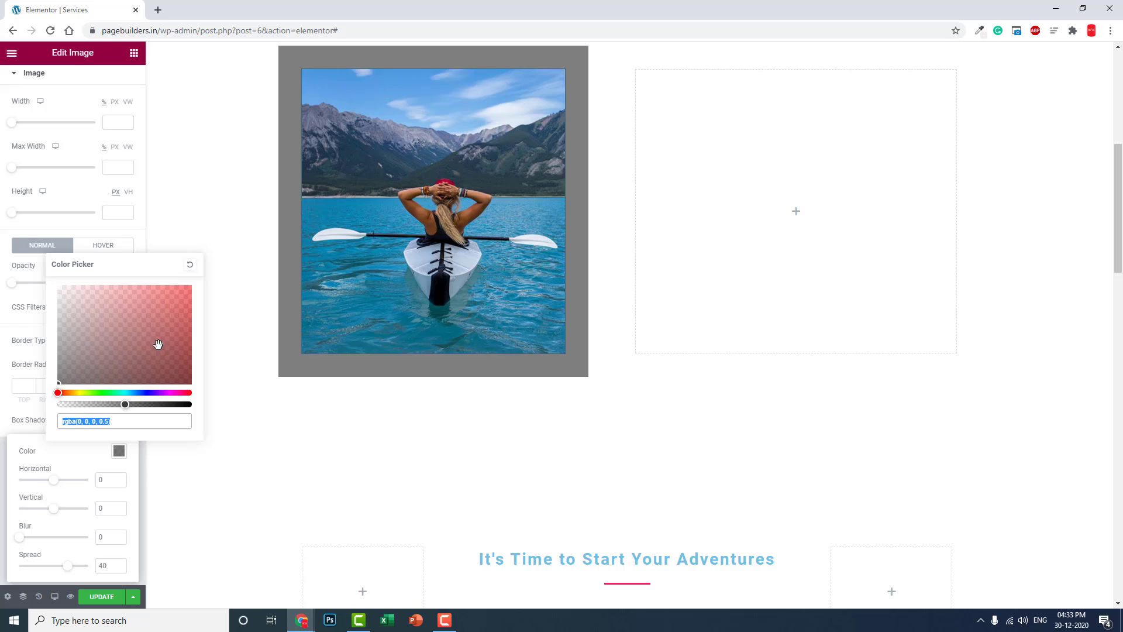
click(75, 393)
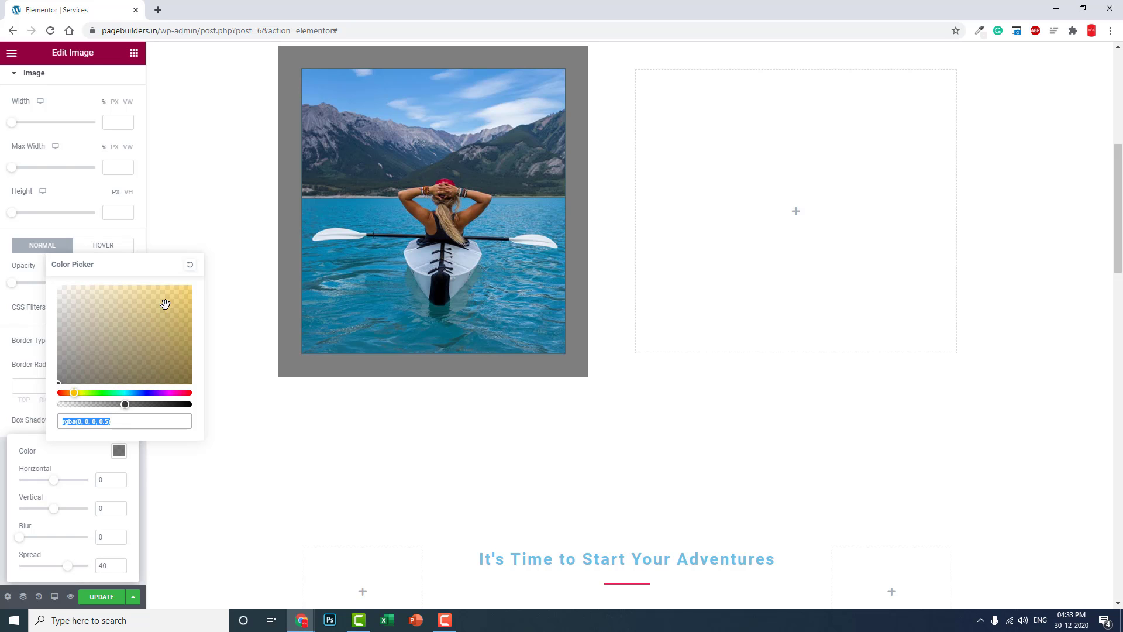
click(181, 296)
drag(125, 404, 157, 404)
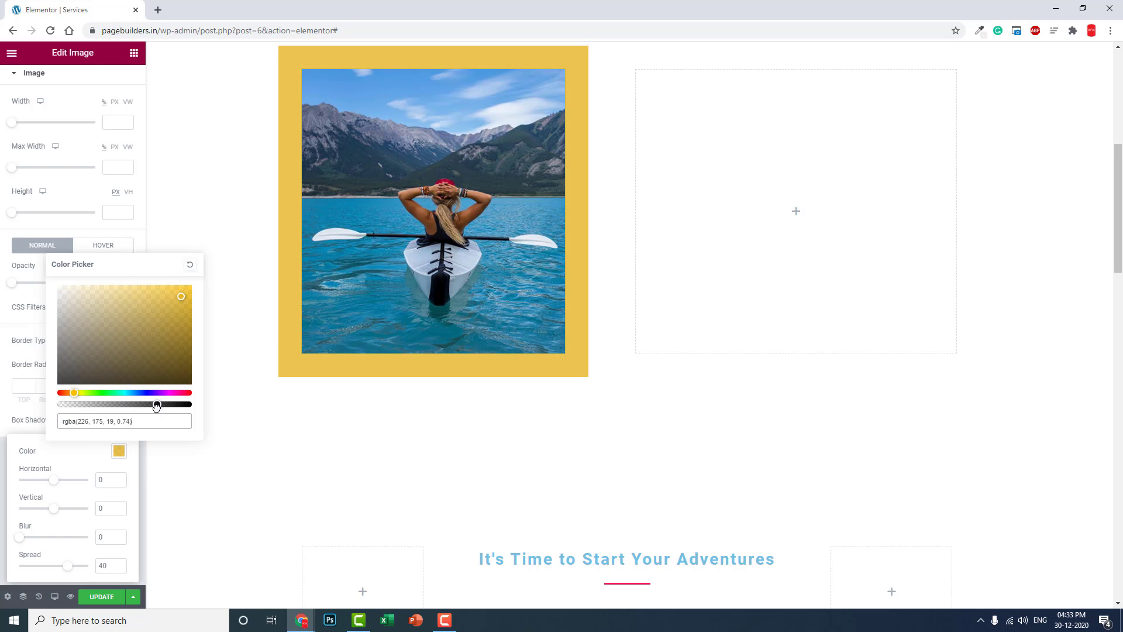
click(9, 383)
Shift the yellow shadow left by setting its horizontal offset to -40.
click(126, 421)
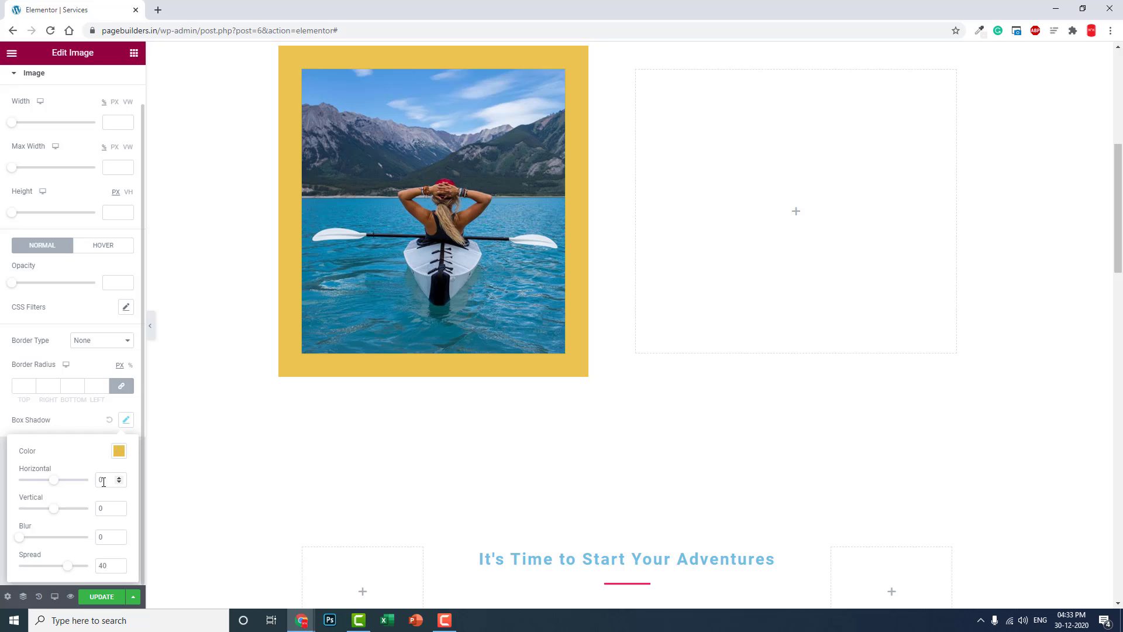
drag(53, 479, 47, 482)
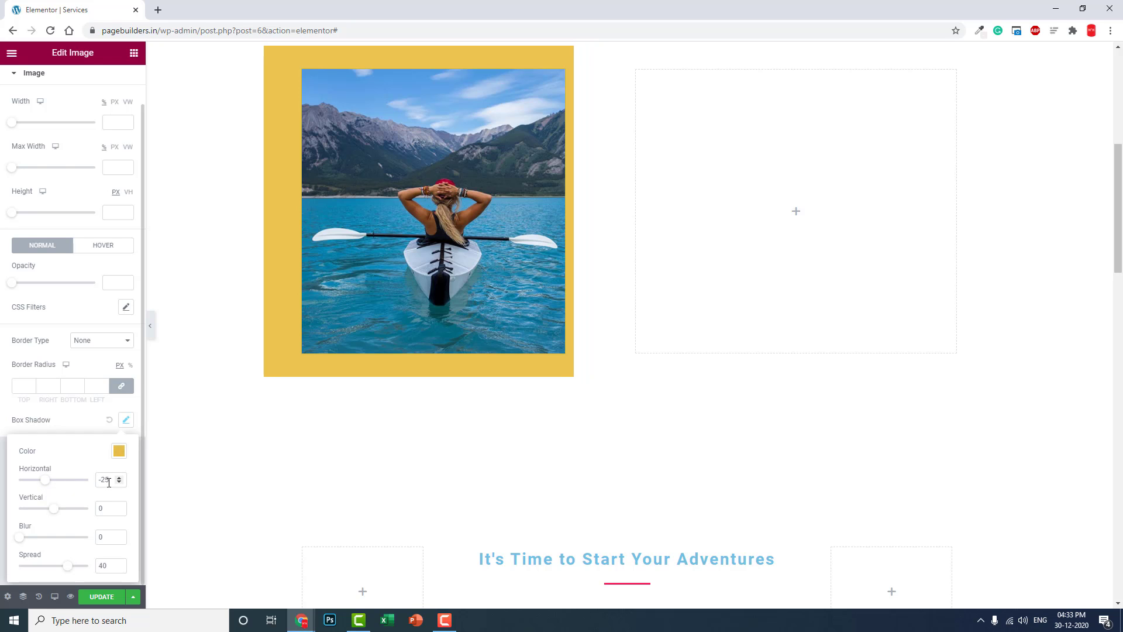
click(120, 481)
text(-40)
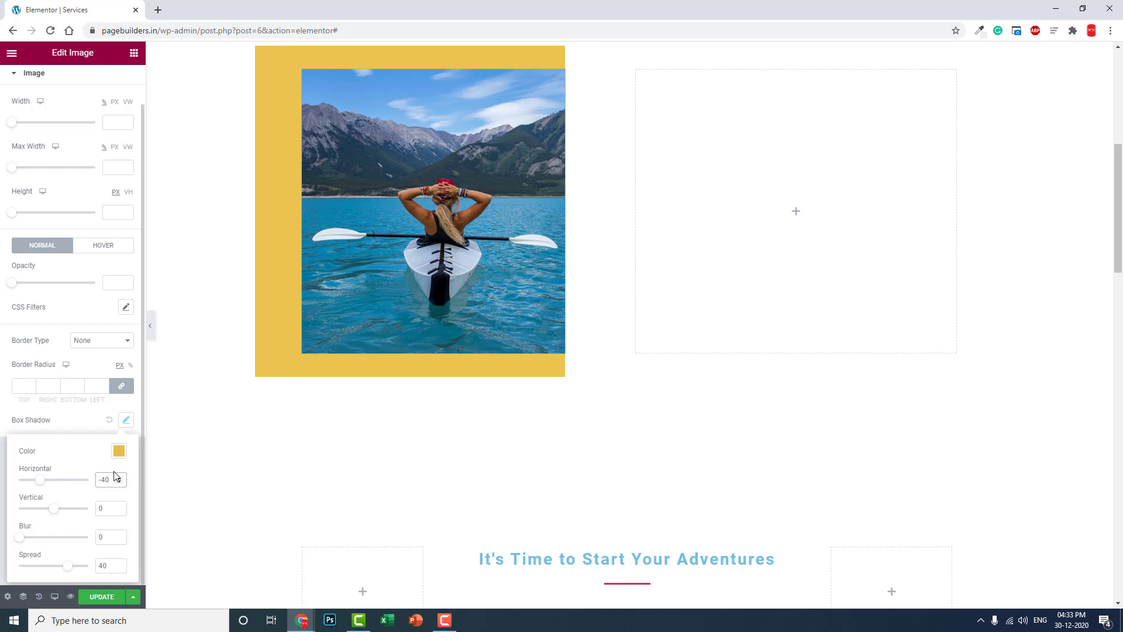
double_click(103, 480)
text(30)
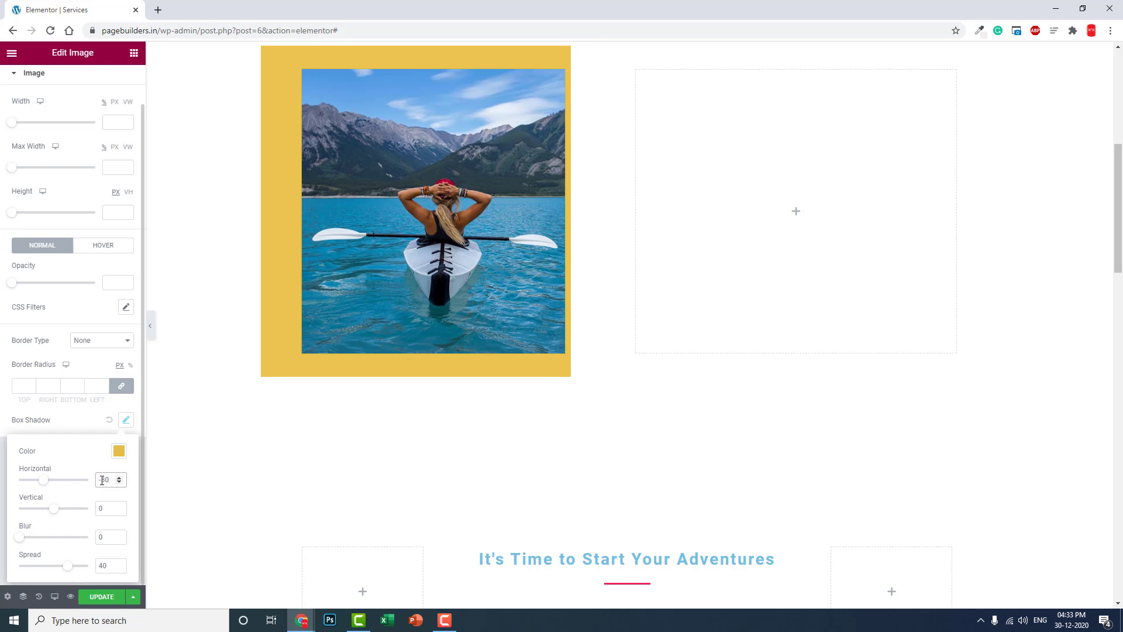
double_click(104, 480)
click(104, 480)
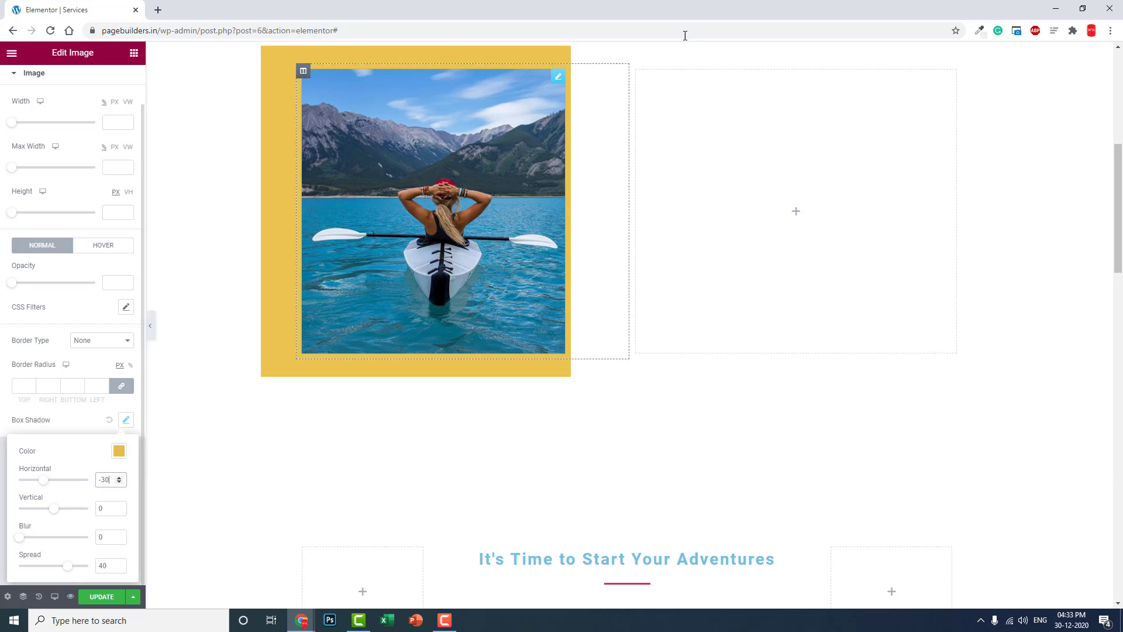
double_click(104, 480)
text(40)
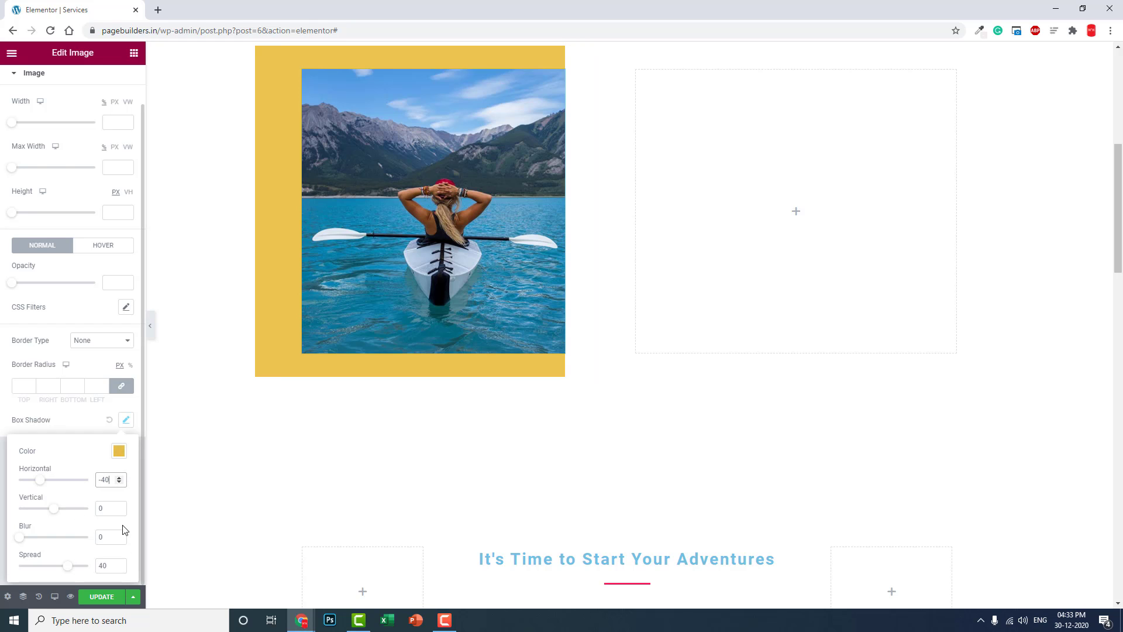
Set the yellow shadow's spread to 10 and its vertical offset to 54, placing it below-left of the photo.
double_click(104, 566)
text(30)
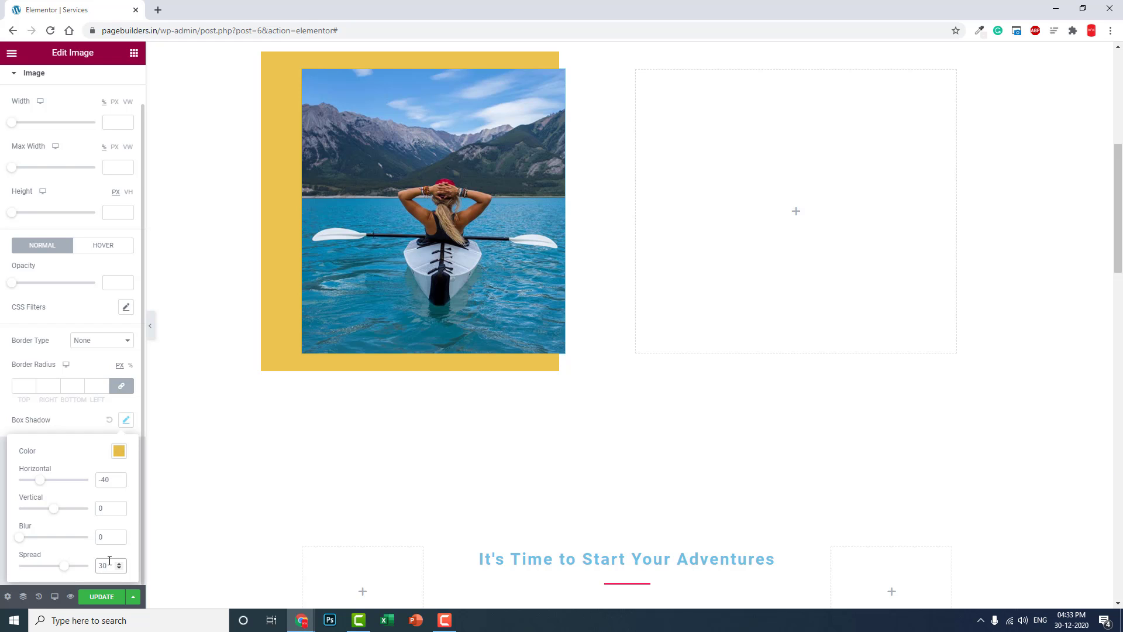
key(BackSpace)
key(BackSpace)
text(20)
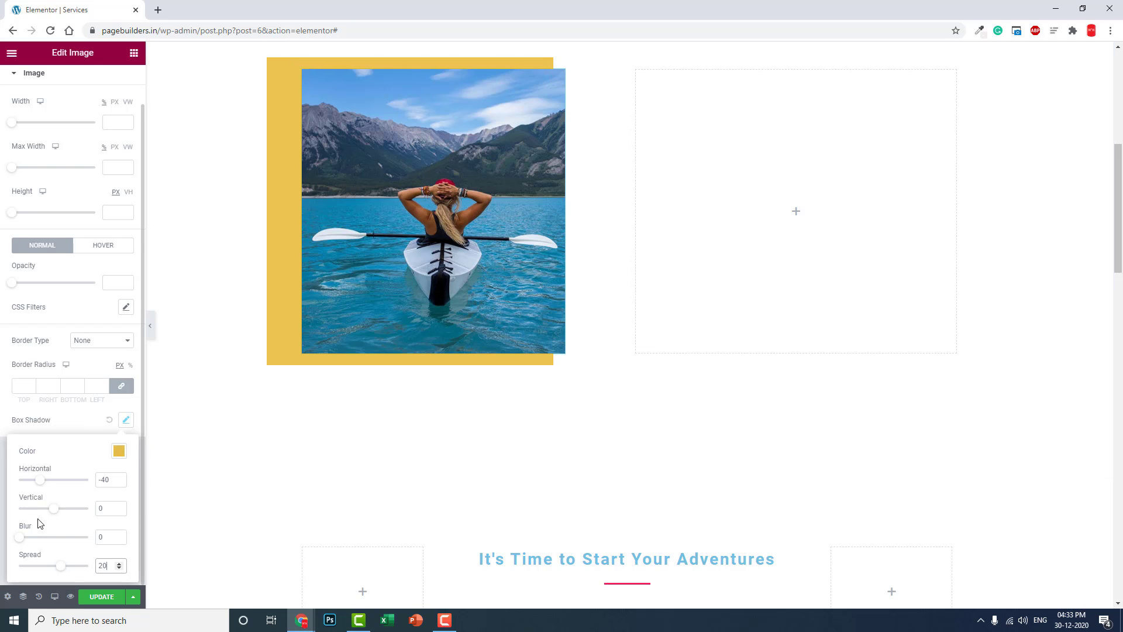
mouse_move(53, 508)
mouse_down()
mouse_move(43, 510)
mouse_move(73, 514)
mouse_move(64, 516)
mouse_up()
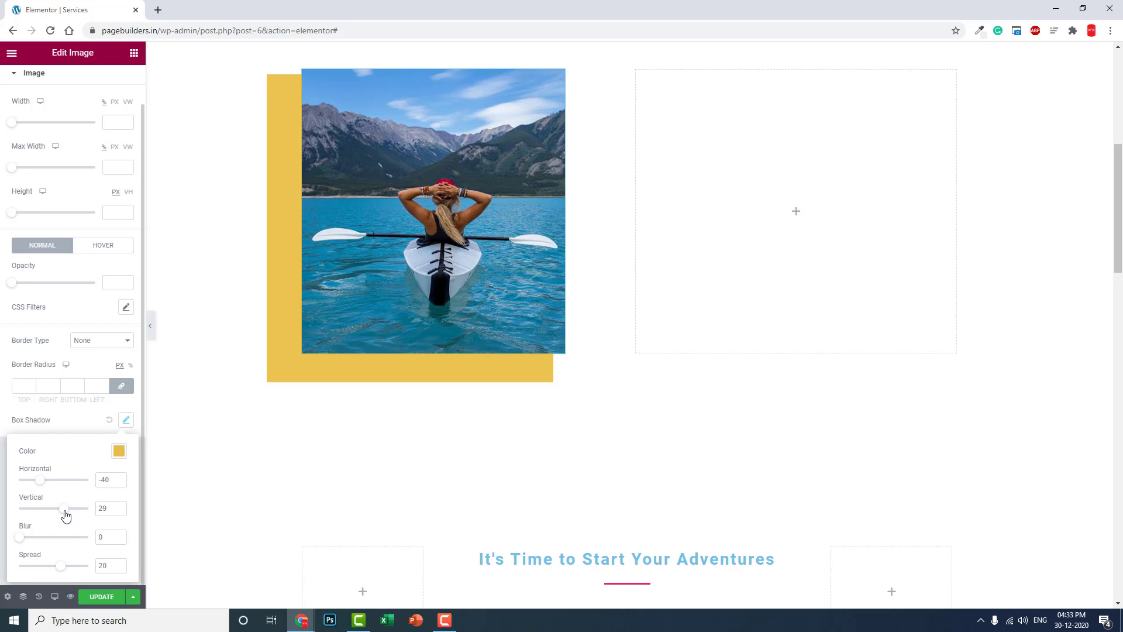
click(120, 507)
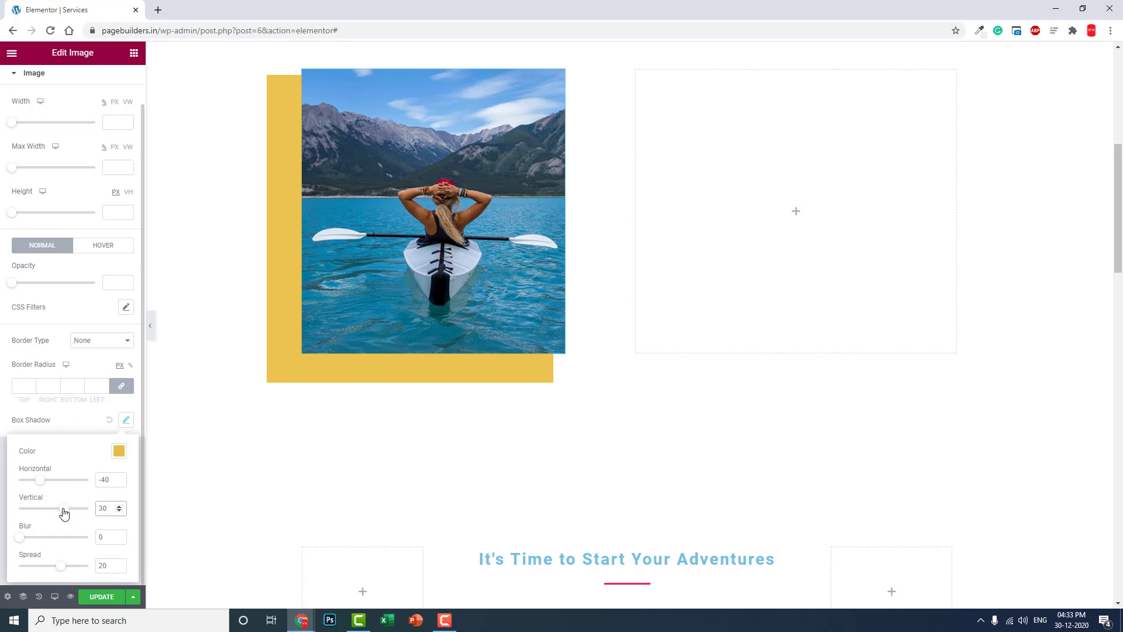
drag(64, 513, 80, 521)
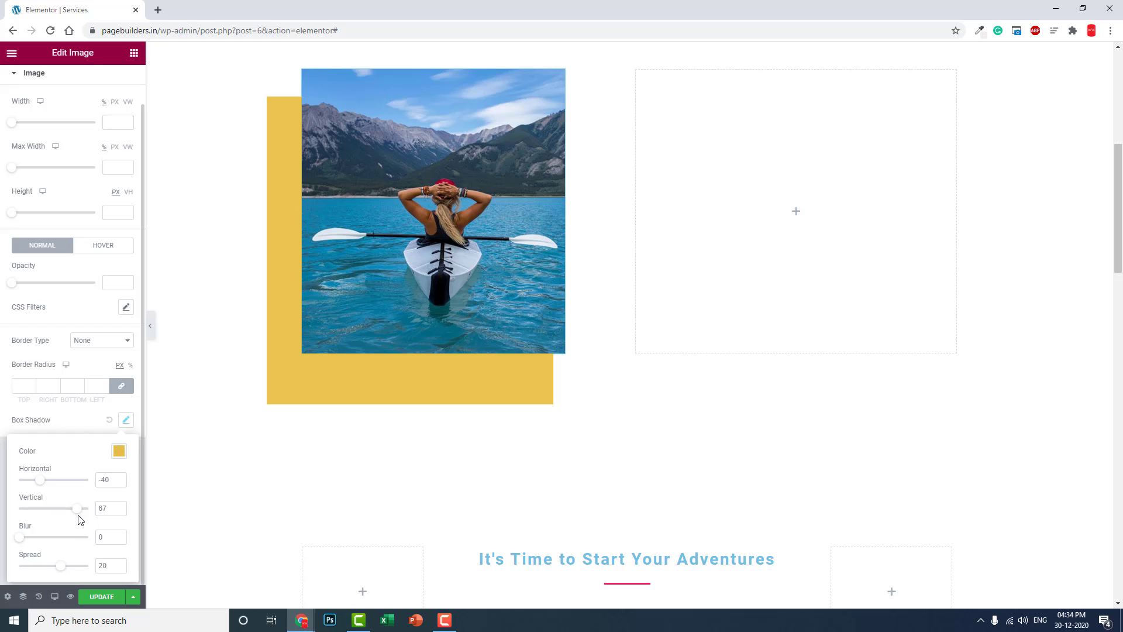
drag(60, 566, 59, 572)
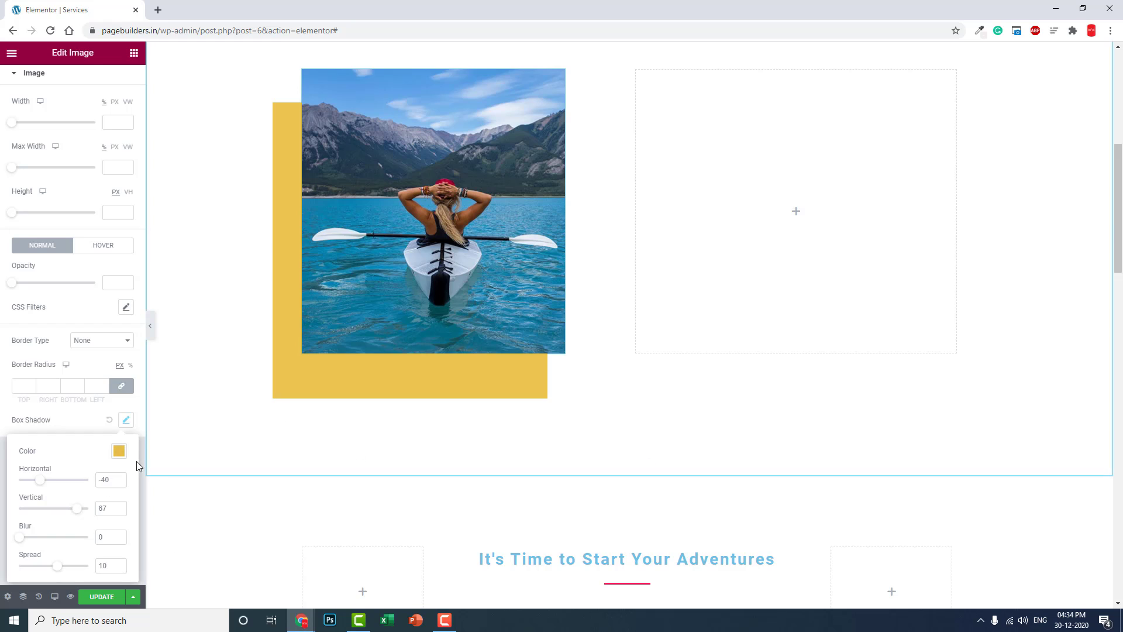
drag(79, 512, 88, 514)
text(40)
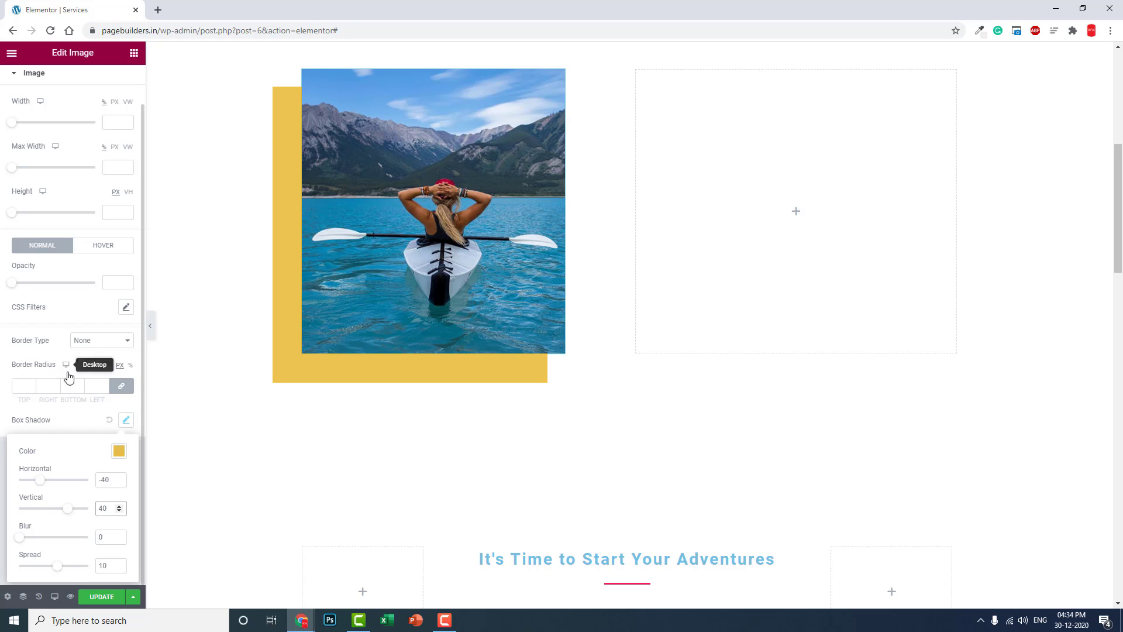
drag(70, 515, 89, 515)
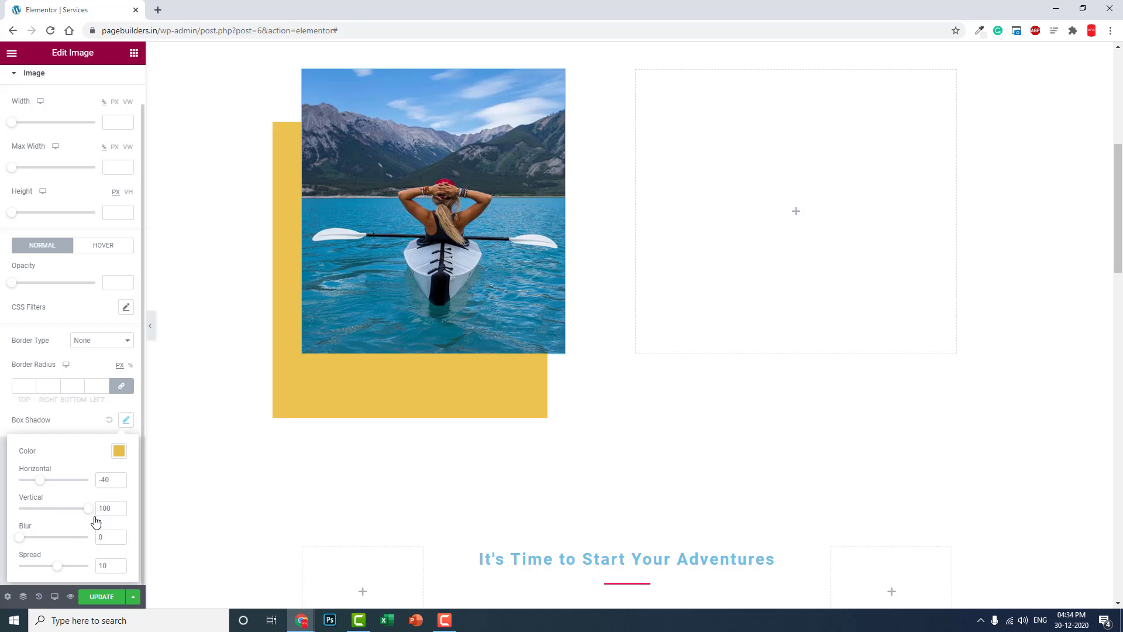
drag(96, 520, 78, 516)
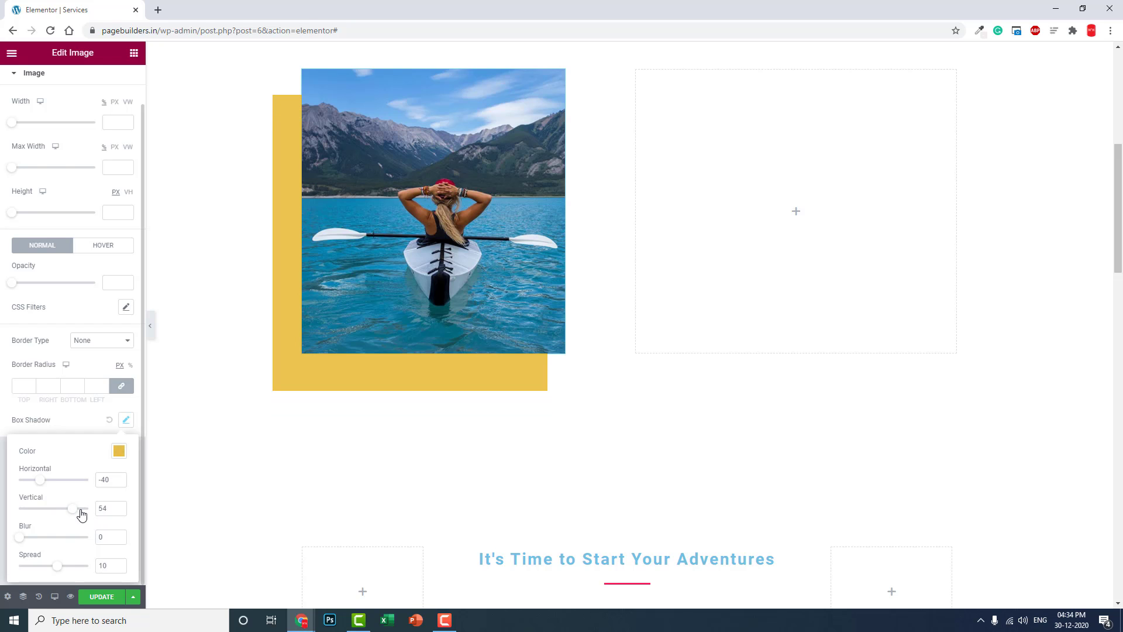